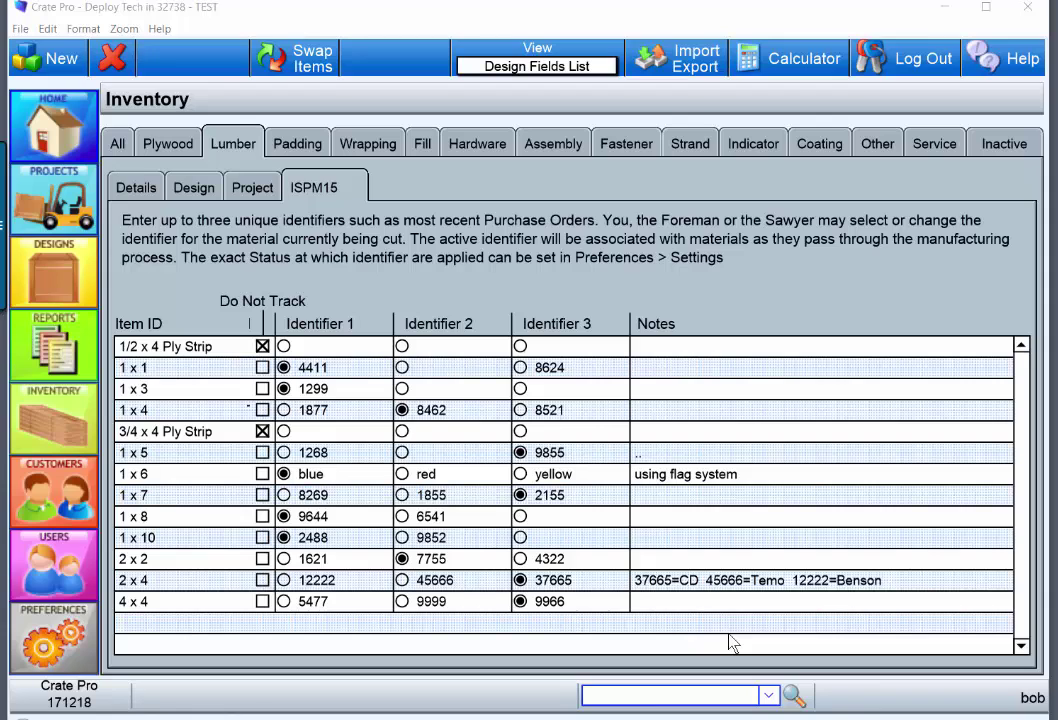
Load the 2 x 4 lumber record (L24, vendor CD Lumber Co.) and list its vendors
{"action": "left_click", "coordinate": [138, 194]}
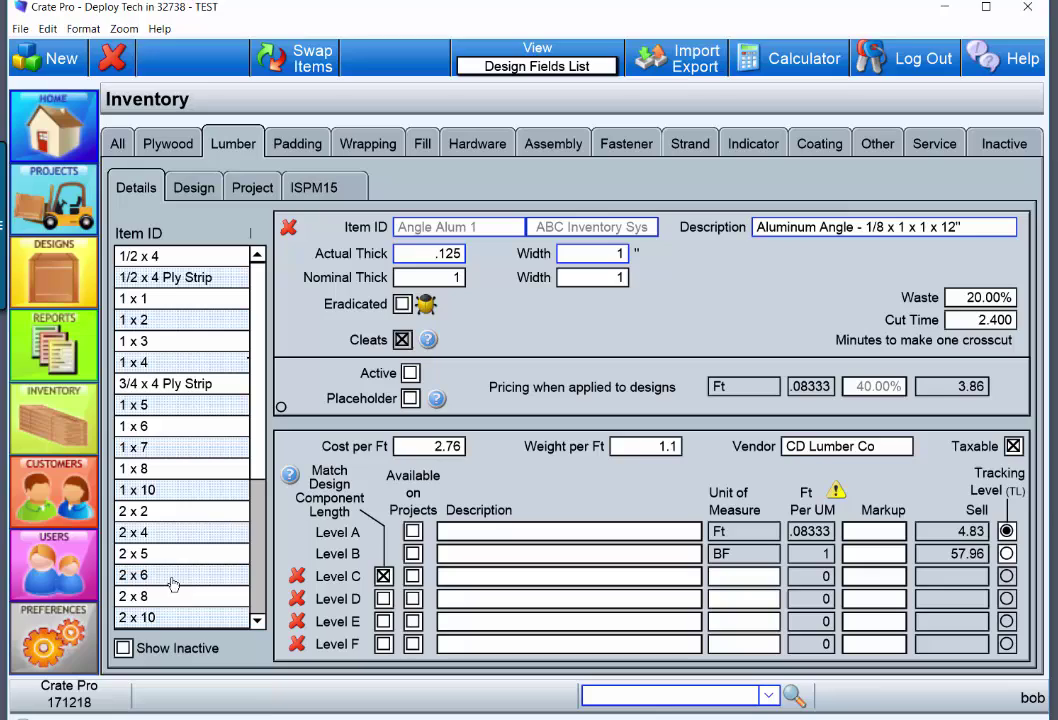
{"action": "left_click", "coordinate": [171, 536]}
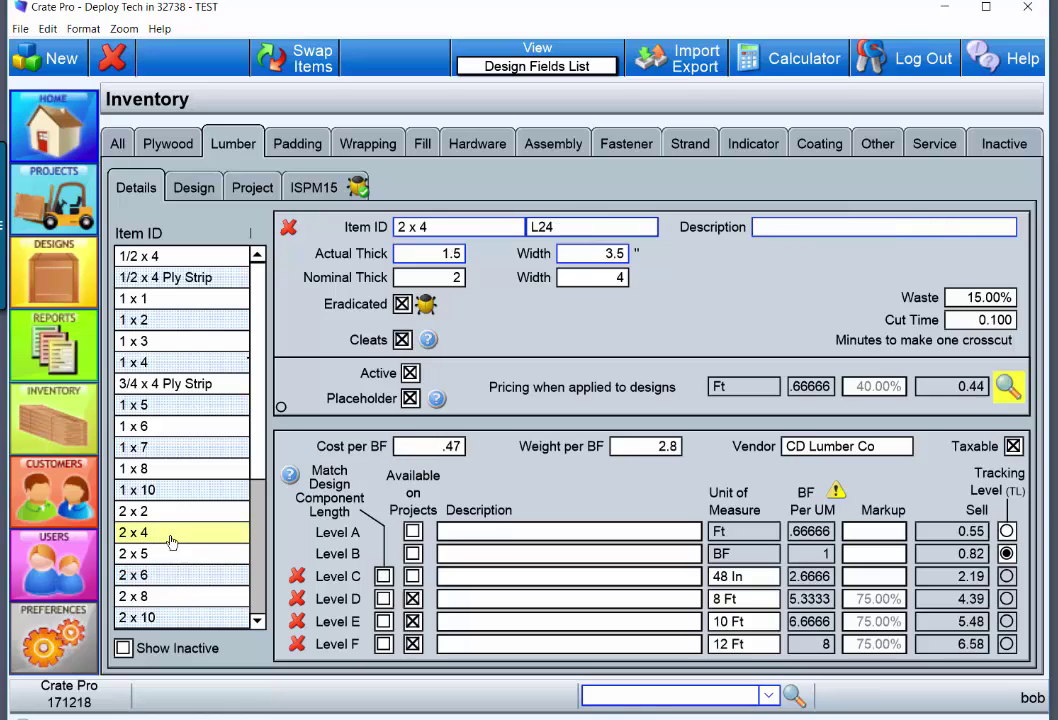
{"action": "left_click", "coordinate": [895, 456]}
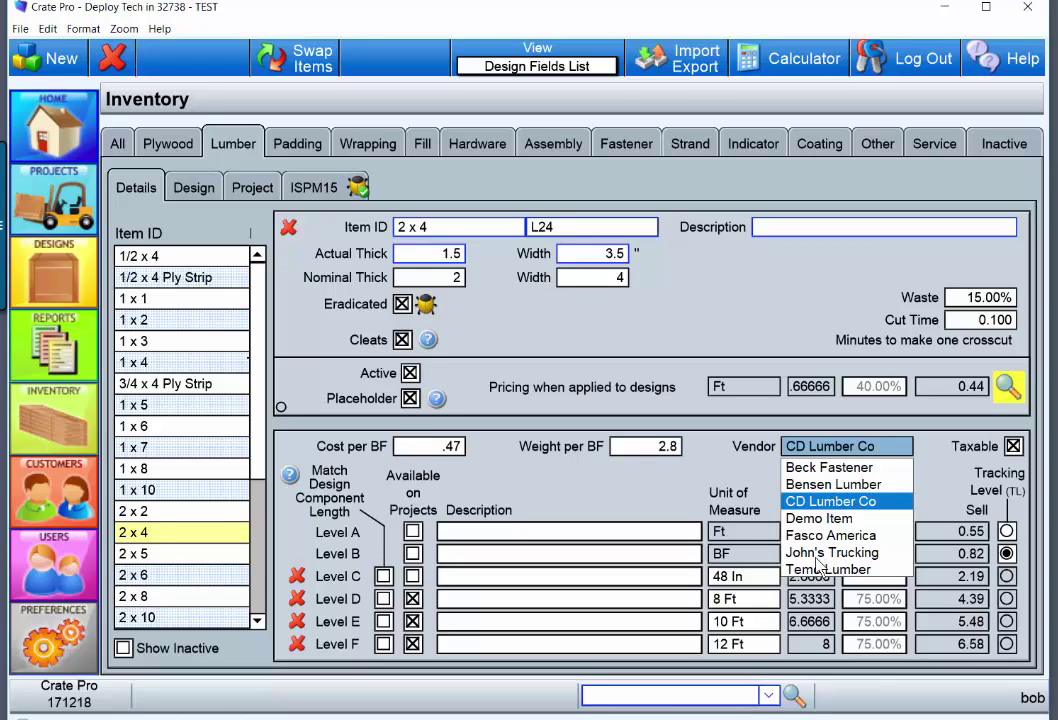
Set 45666 as the active 2 x 4 ISPM15 identifier, then list the home dashboard role views
{"action": "left_click", "coordinate": [322, 197]}
{"action": "left_click", "coordinate": [322, 194]}
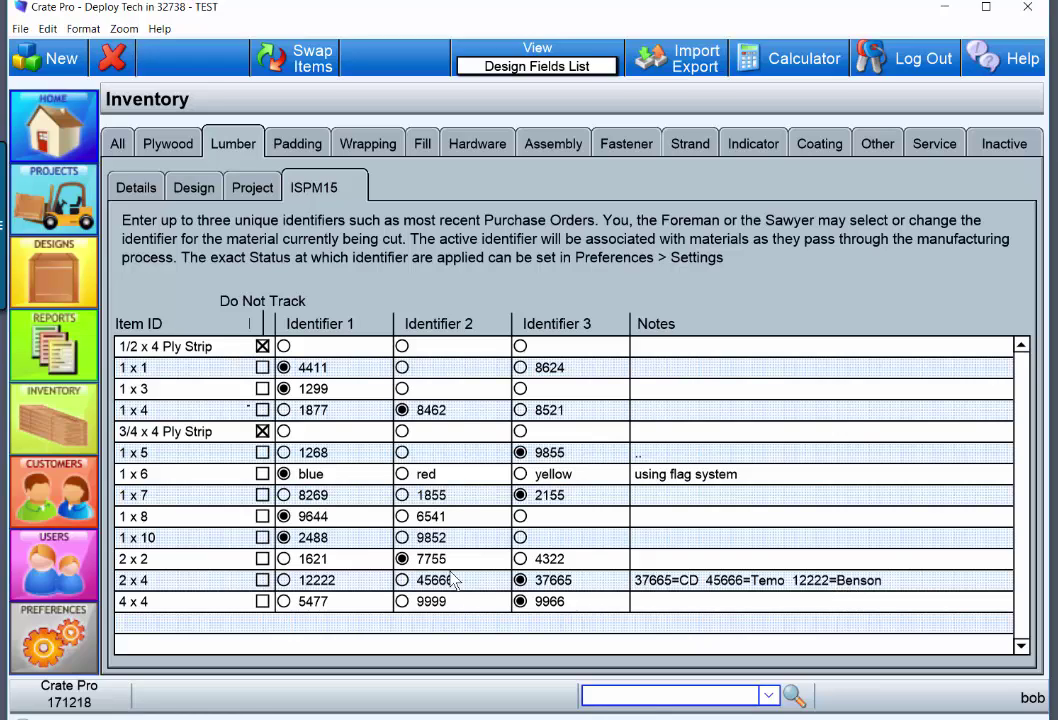
{"action": "left_click", "coordinate": [402, 581]}
{"action": "left_click", "coordinate": [587, 592]}
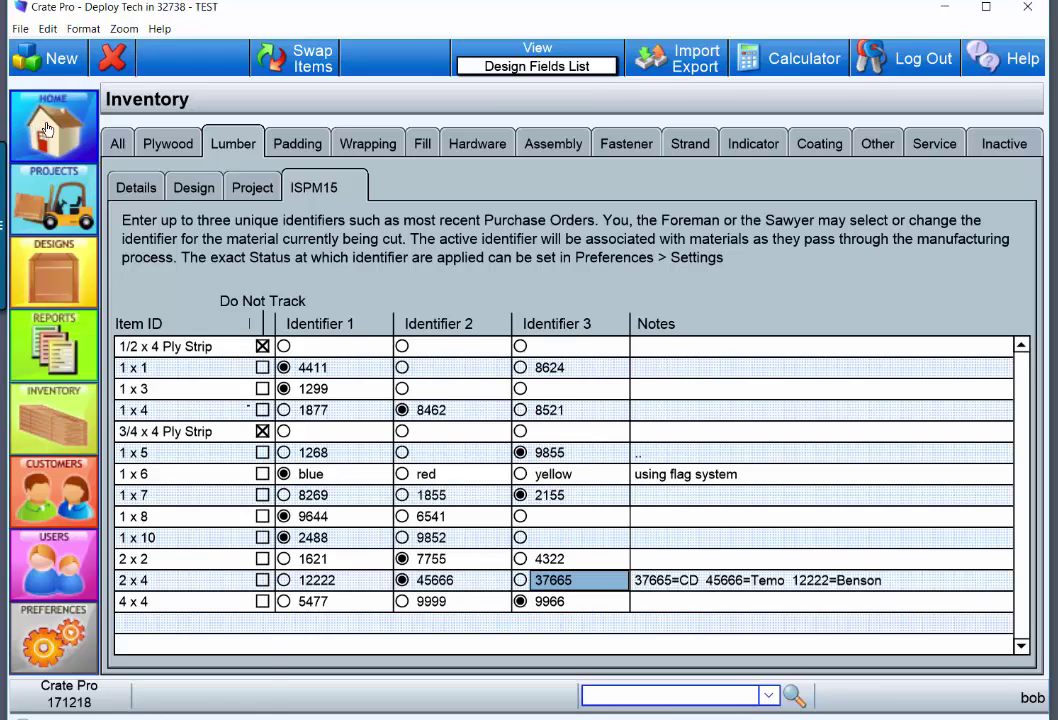
{"action": "left_click", "coordinate": [40, 105]}
{"action": "left_click", "coordinate": [522, 50]}
On the Foreman Home dashboard, make 37665 the active 2 x 4 identifier
{"action": "left_click", "coordinate": [510, 126]}
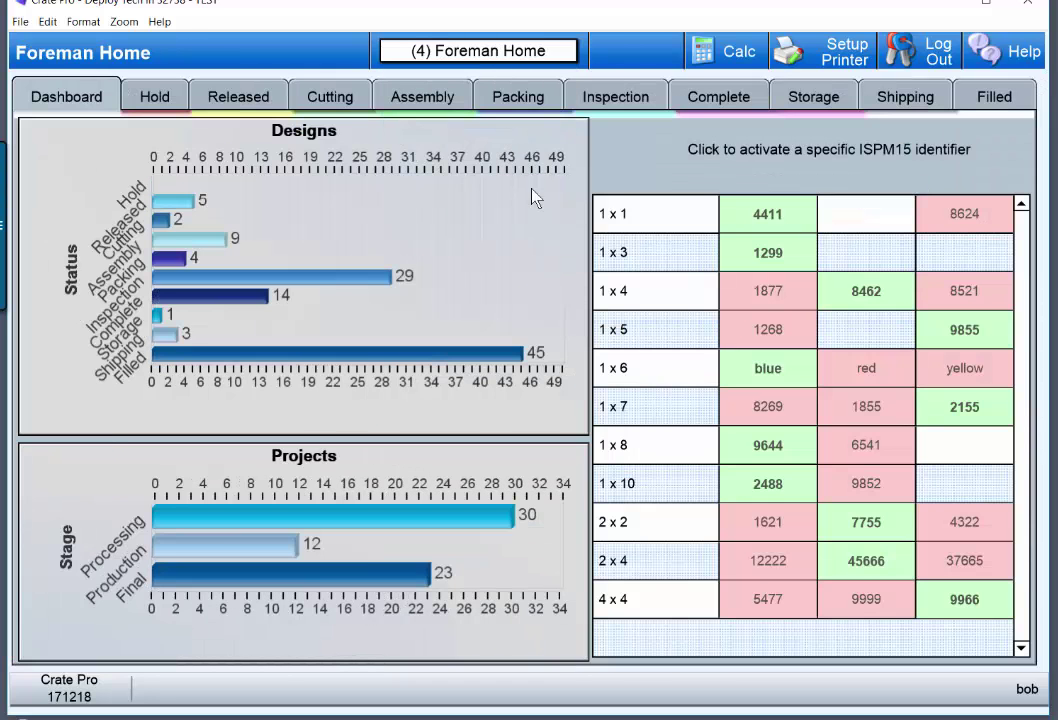
{"action": "left_click", "coordinate": [777, 565]}
{"action": "left_click", "coordinate": [966, 567]}
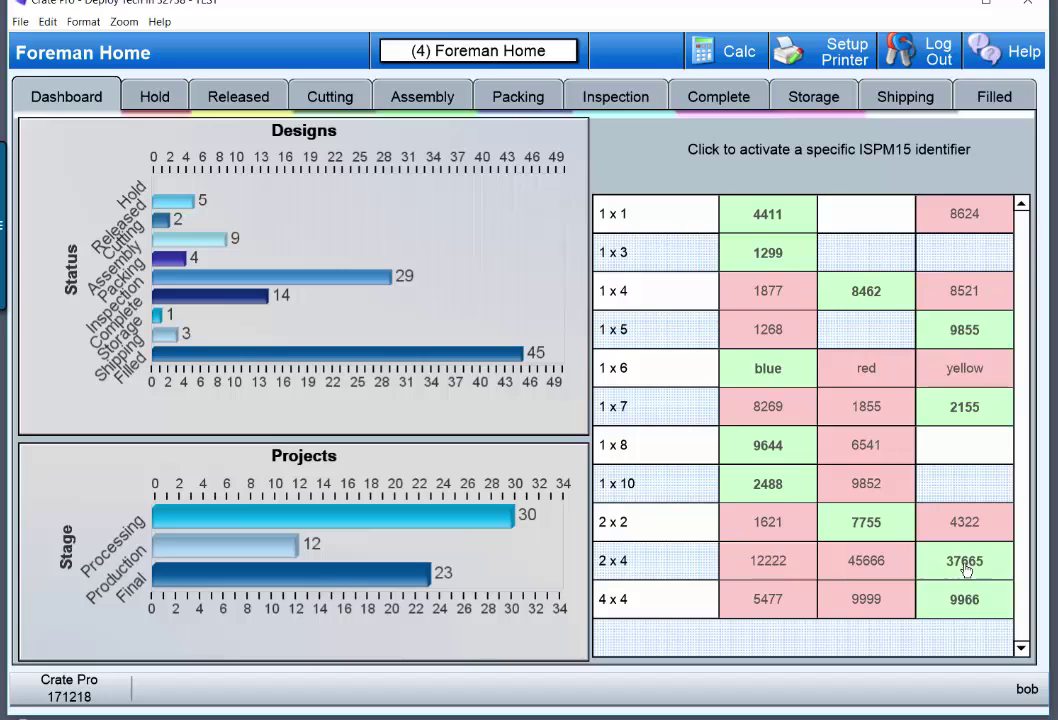
{"action": "left_click", "coordinate": [876, 570]}
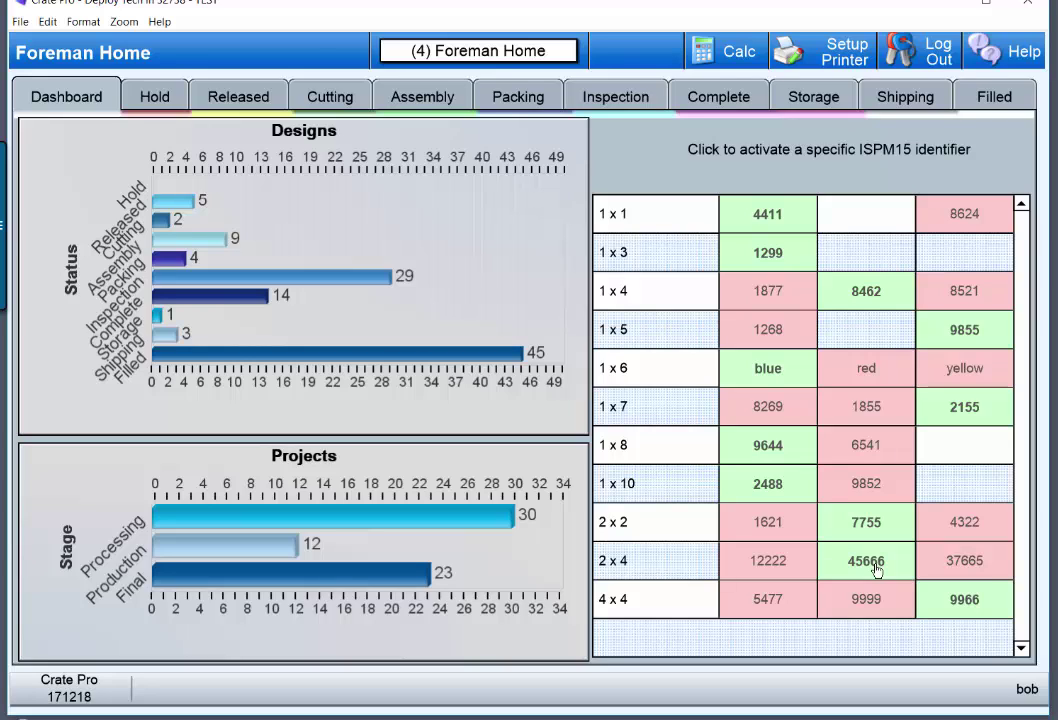
{"action": "left_click", "coordinate": [991, 571]}
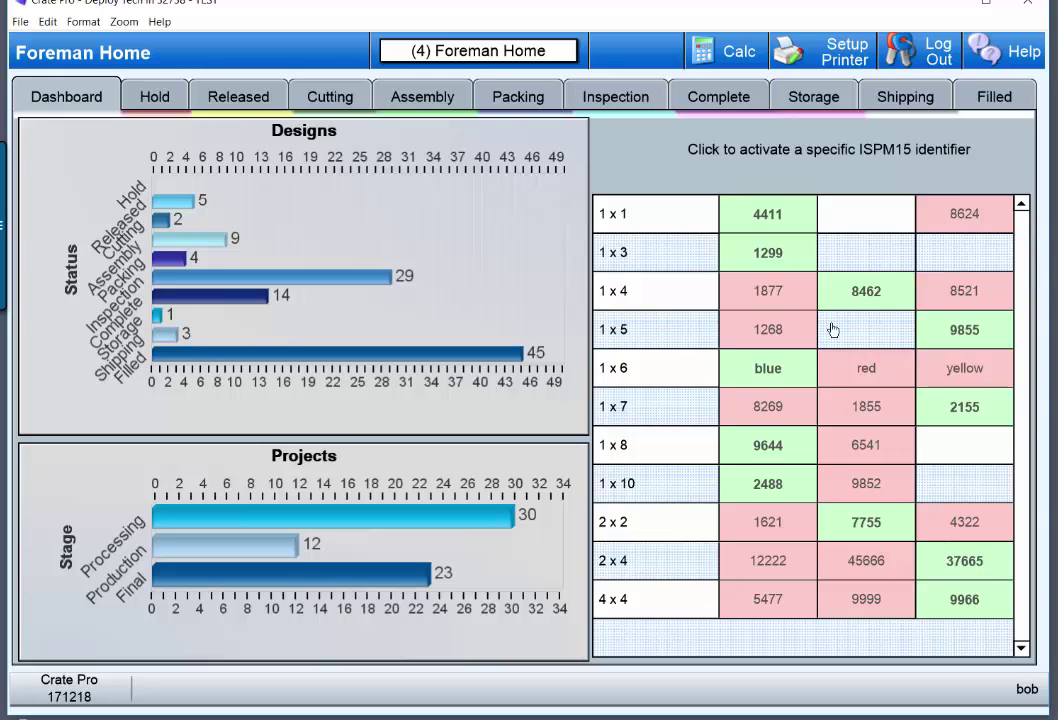
Return to Manager Home and show the Inventory item list
{"action": "left_click", "coordinate": [505, 50]}
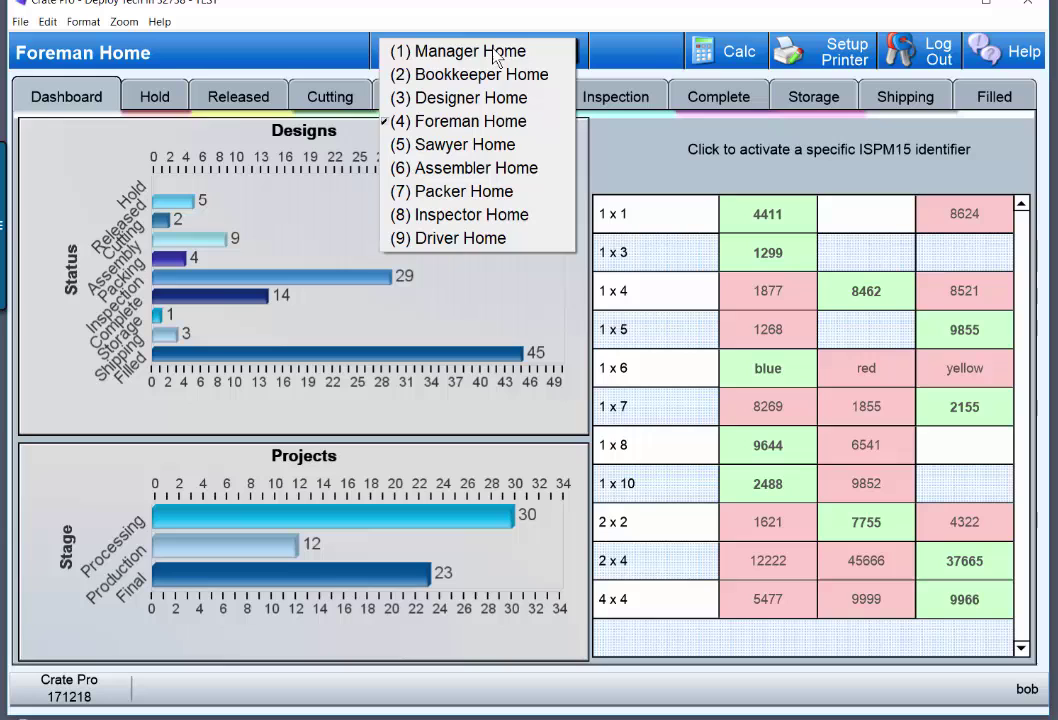
{"action": "left_click", "coordinate": [475, 51]}
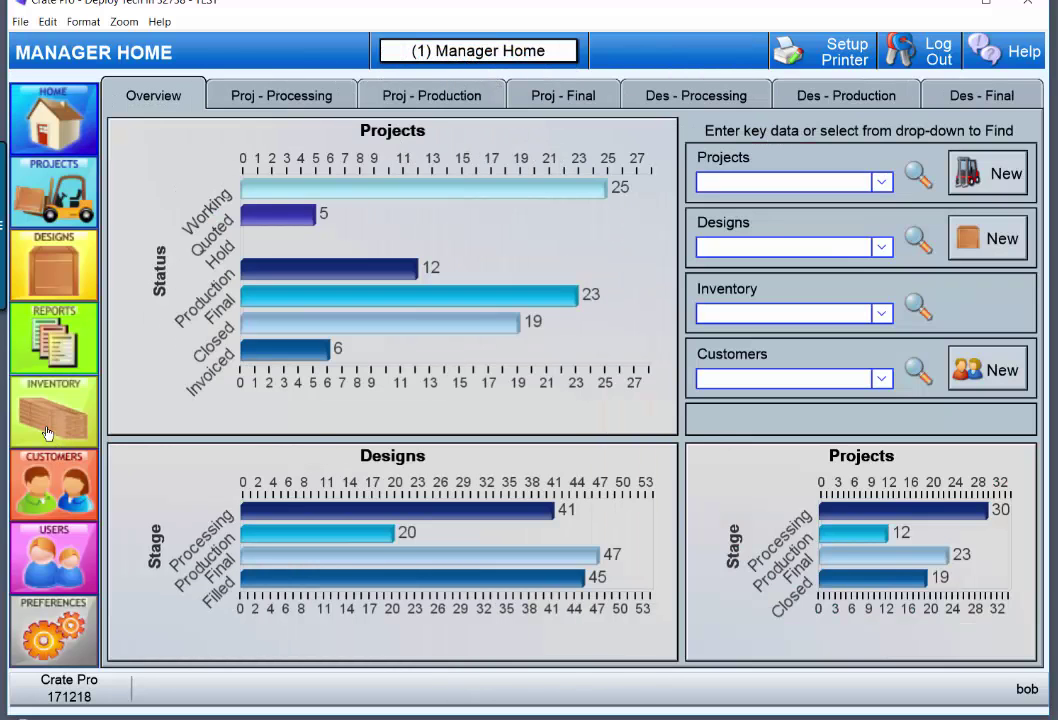
{"action": "left_click", "coordinate": [50, 420]}
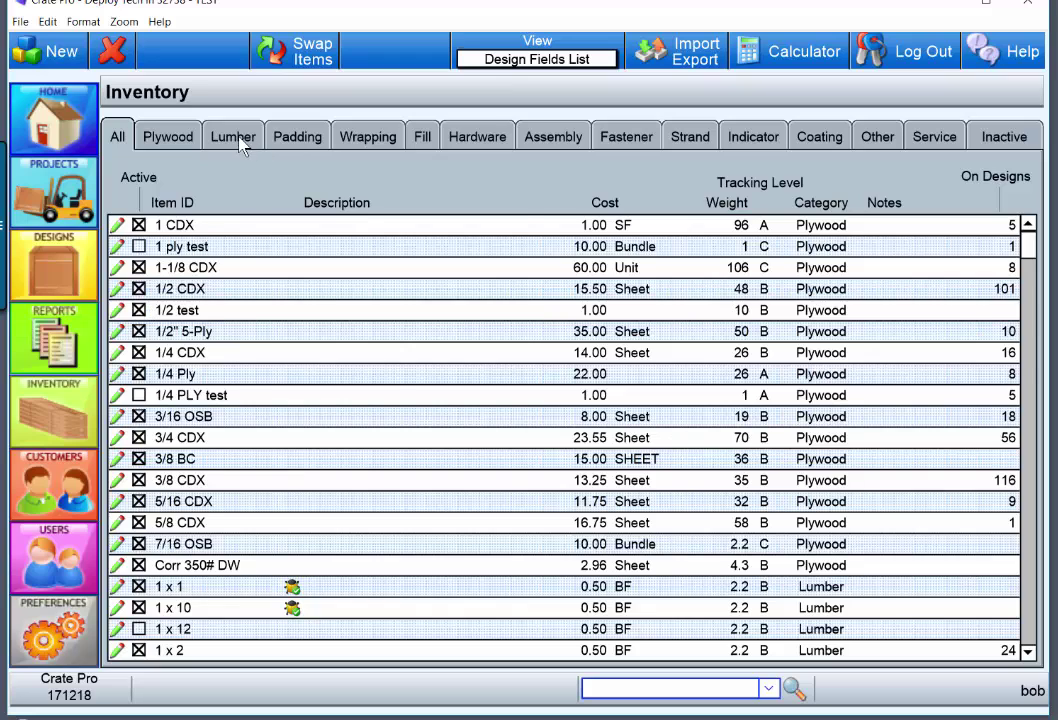
Change the 2 x 4 lumber item's vendor to Temo Lumber
{"action": "left_click", "coordinate": [238, 142]}
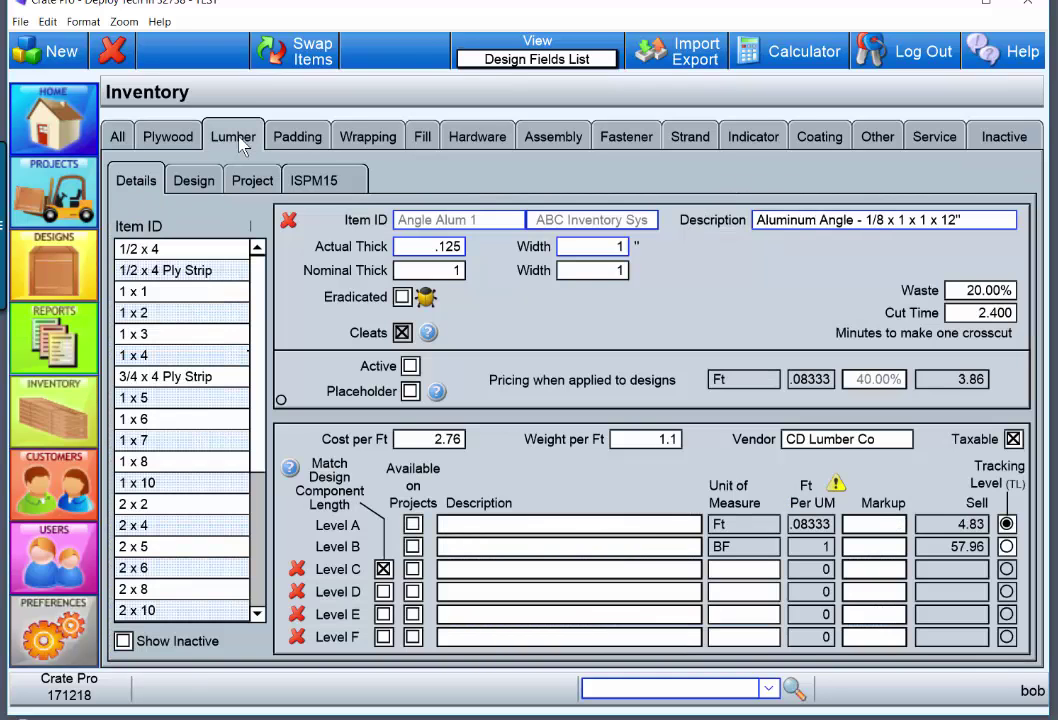
{"action": "left_click", "coordinate": [189, 539]}
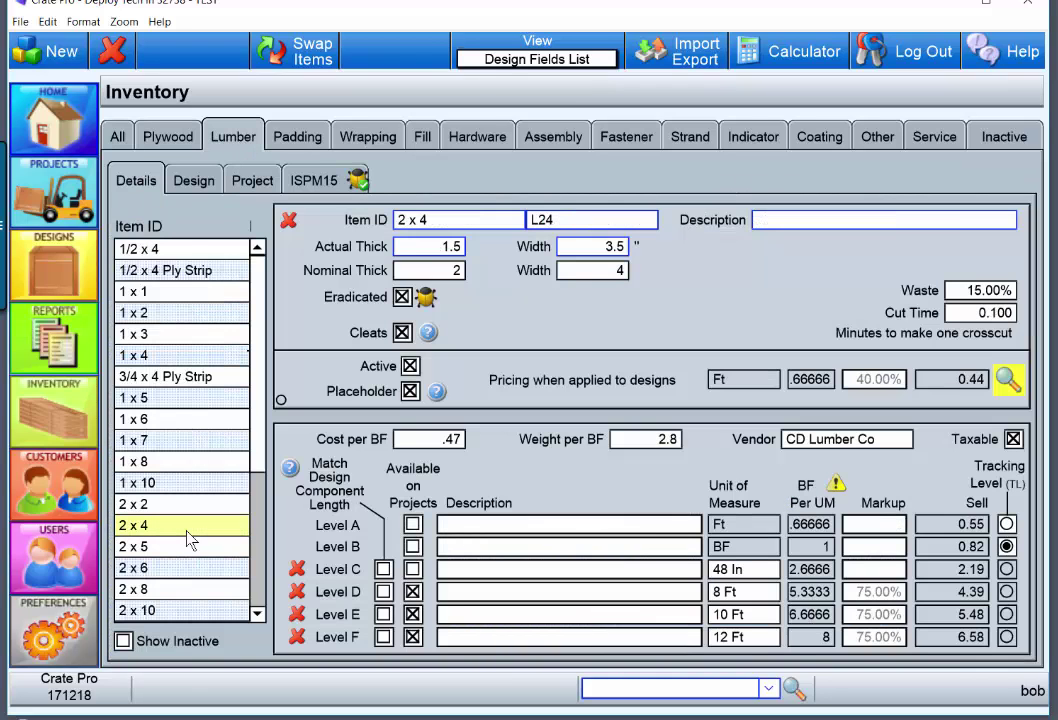
{"action": "left_click", "coordinate": [829, 445]}
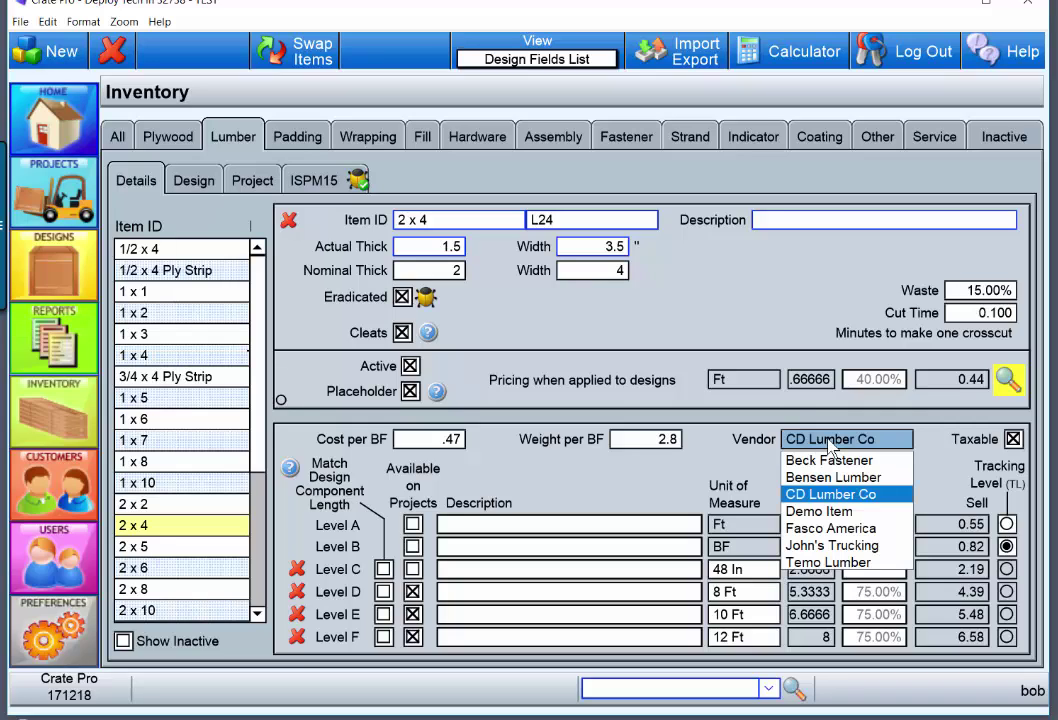
{"action": "left_click", "coordinate": [828, 562]}
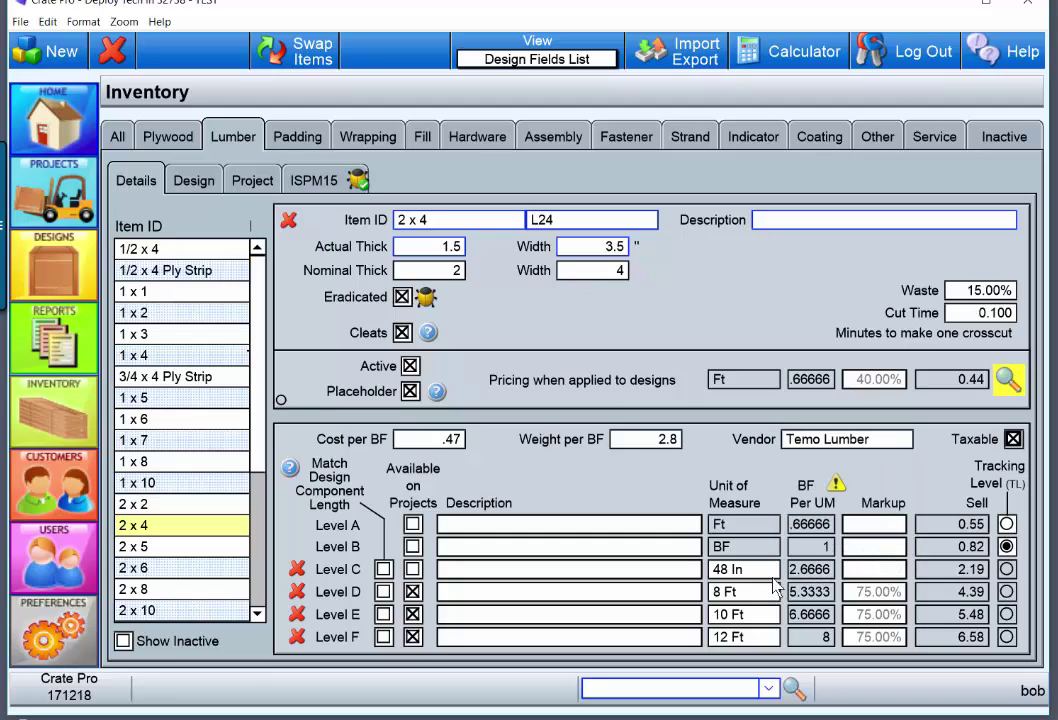
Replace the 2 x 4 cost per BF with .5
{"action": "left_click", "coordinate": [445, 440]}
{"action": "key", "text": "BackSpace"}
{"action": "type", "text": ".5"}
{"action": "left_click", "coordinate": [532, 466]}
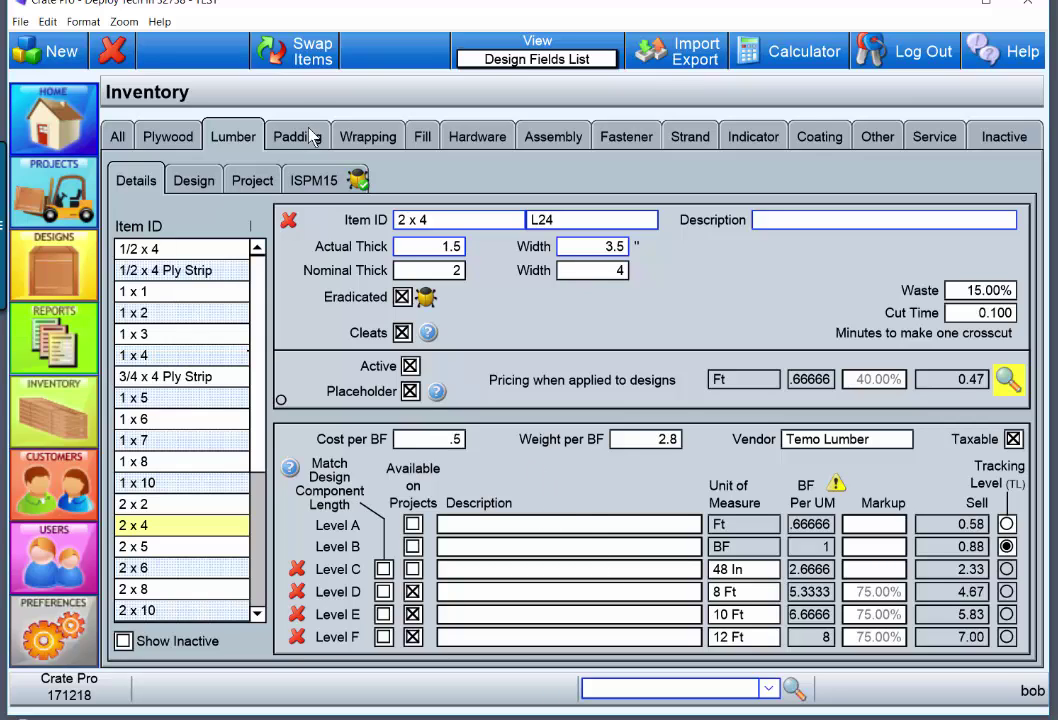
{"action": "left_click", "coordinate": [328, 180]}
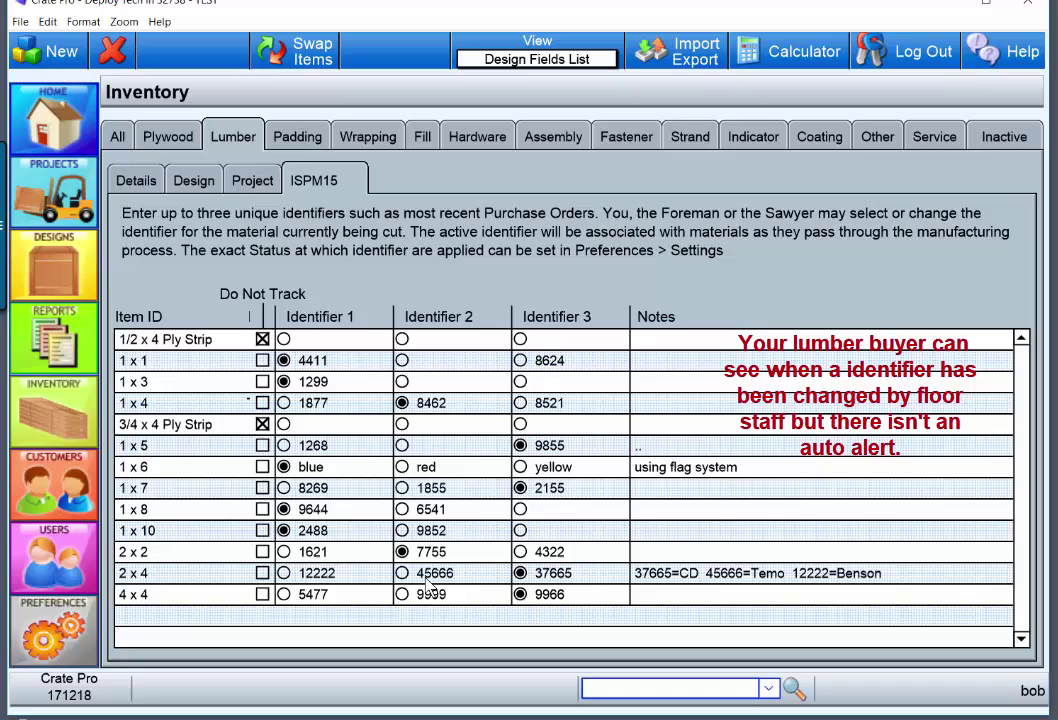
Make 12222 the active ISPM15 identifier for 2 x 4
{"action": "left_click", "coordinate": [284, 573]}
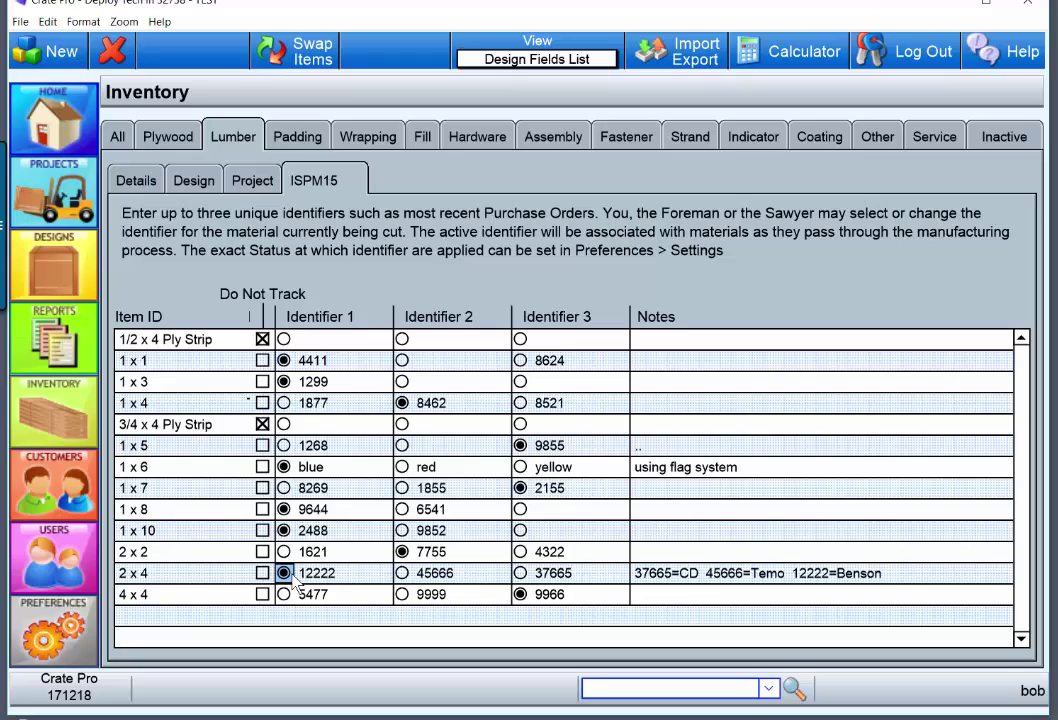
On the Aluminum Angle details, switch the vendor from CD Lumber Co. to Temo Lumber
{"action": "left_click", "coordinate": [136, 183]}
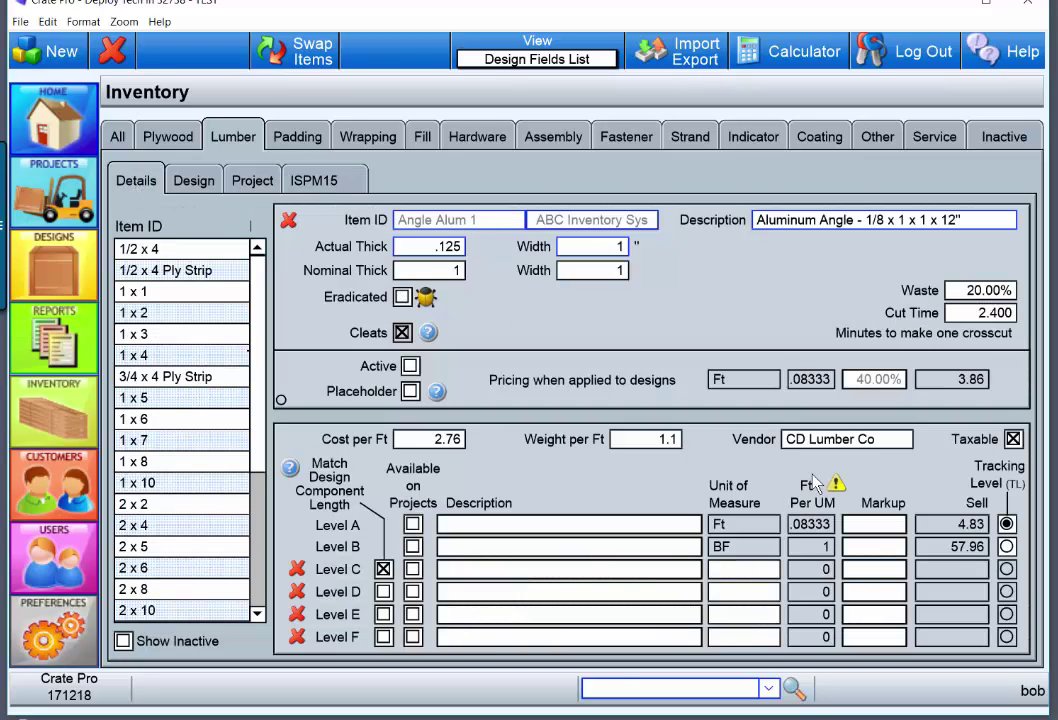
{"action": "left_click", "coordinate": [845, 439]}
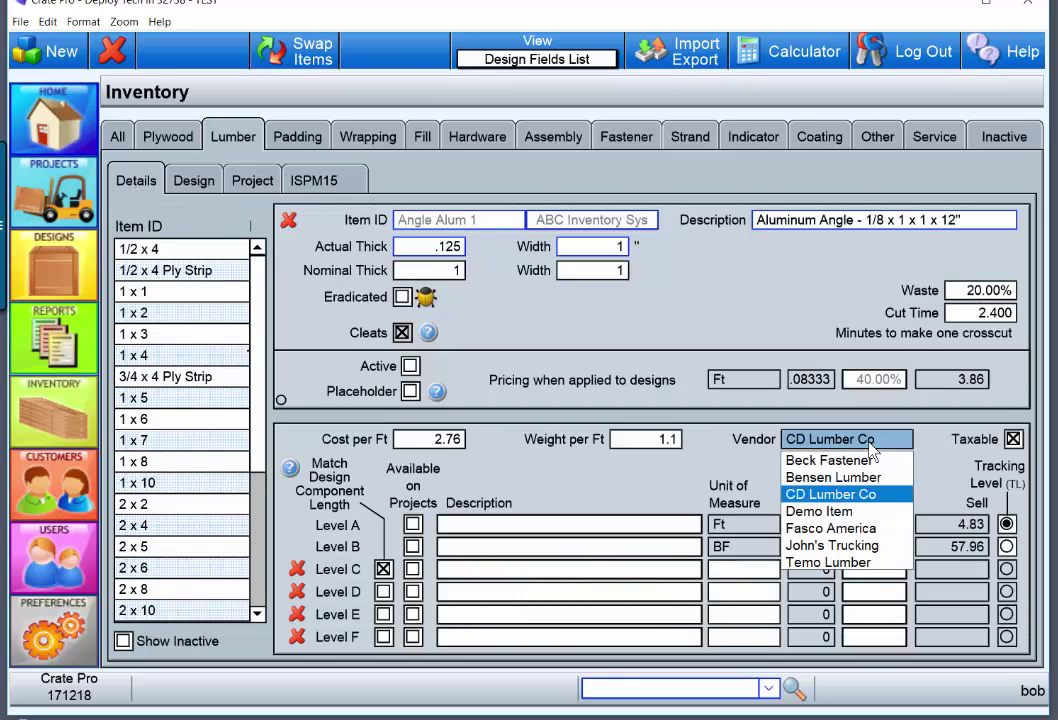
{"action": "left_click", "coordinate": [835, 562]}
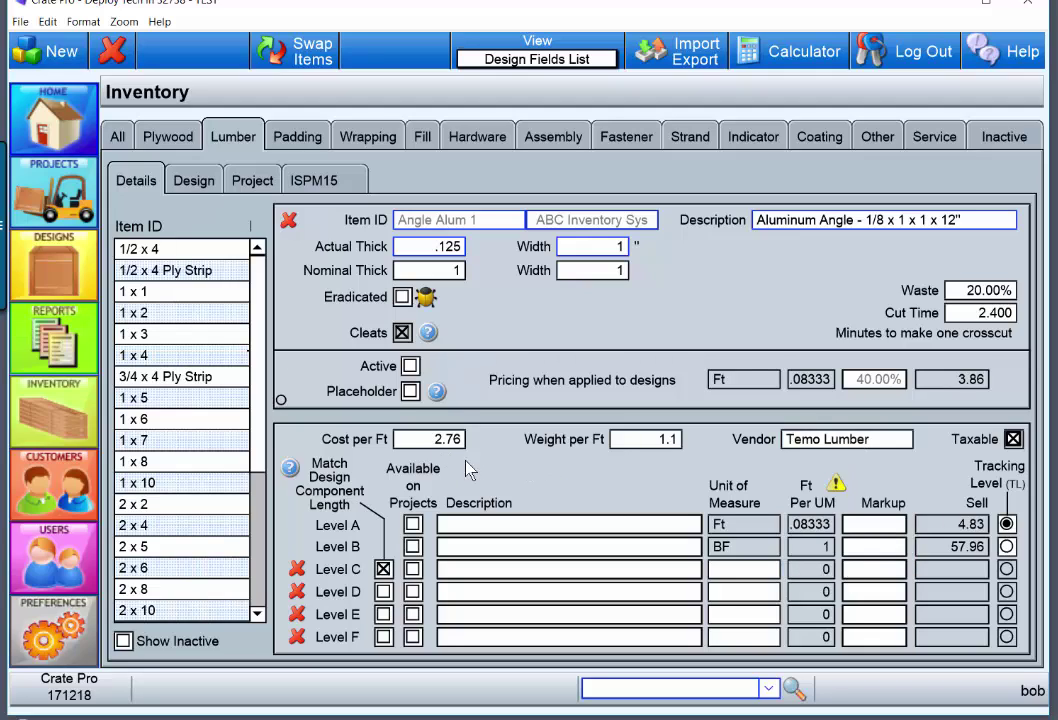